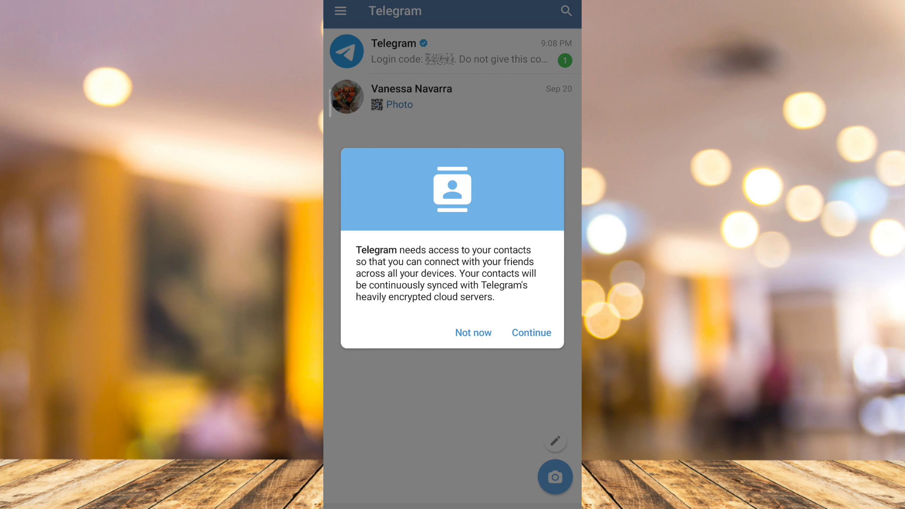
Decline Telegram's contacts access request with 'Not now'
{"action": "left_click", "coordinate": [474, 333]}
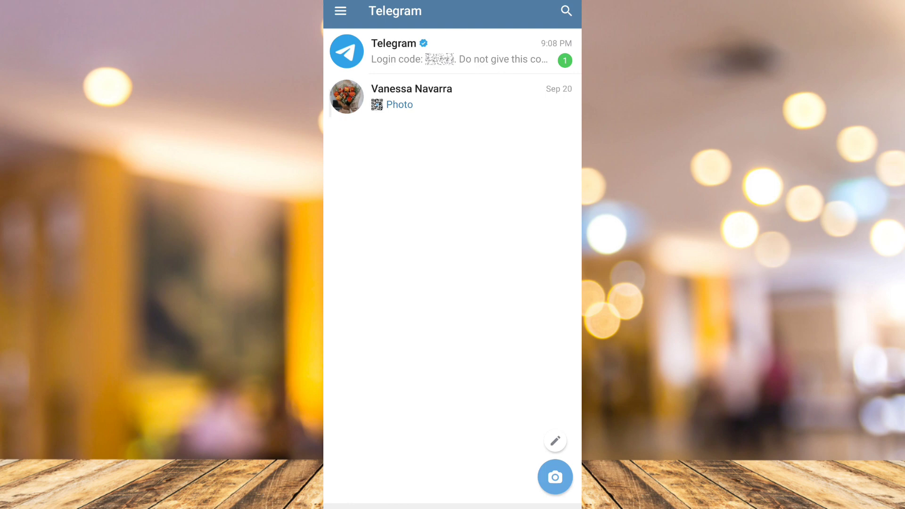
Open Settings from the hamburger side drawer to view your profile details
{"action": "left_click", "coordinate": [340, 11]}
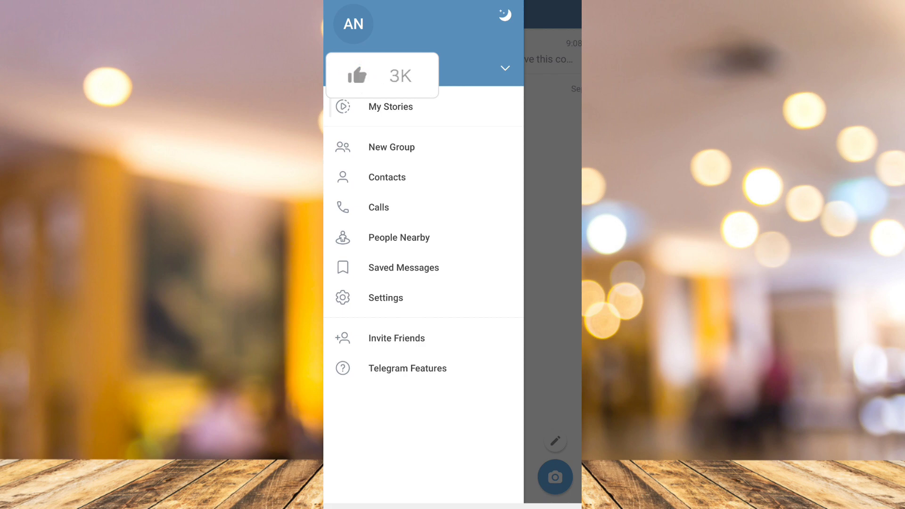
{"action": "left_click", "coordinate": [385, 298]}
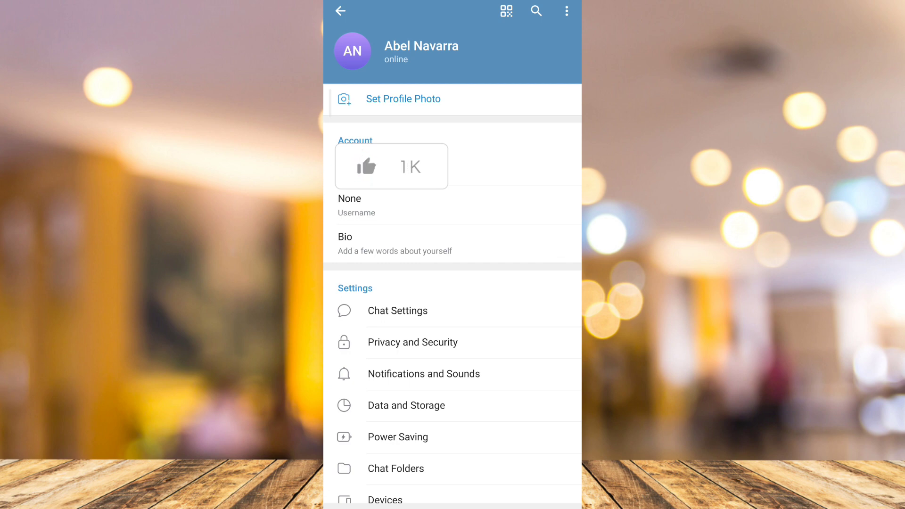
Open the profile QR code, browse the themes to pink tulip, then open Share QR Code
{"action": "left_click", "coordinate": [506, 11]}
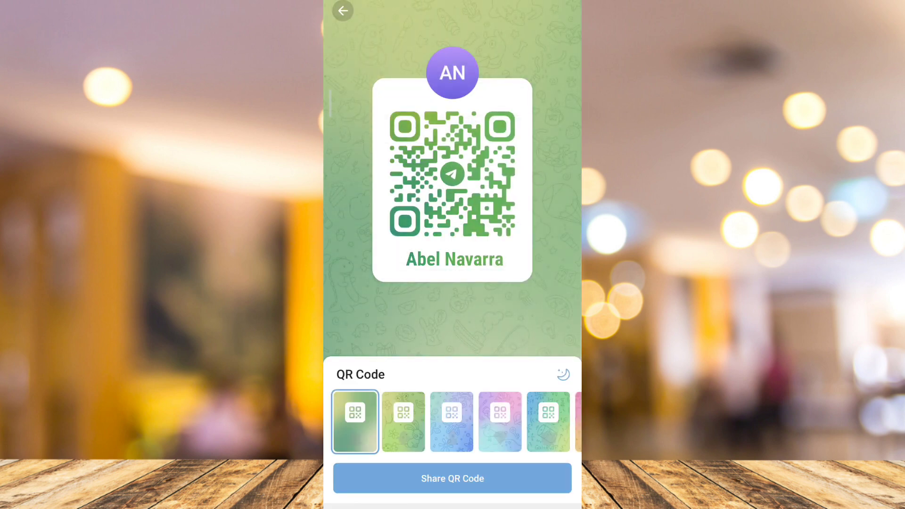
{"action": "left_click", "coordinate": [404, 422]}
{"action": "left_click", "coordinate": [451, 421]}
{"action": "left_click", "coordinate": [499, 422]}
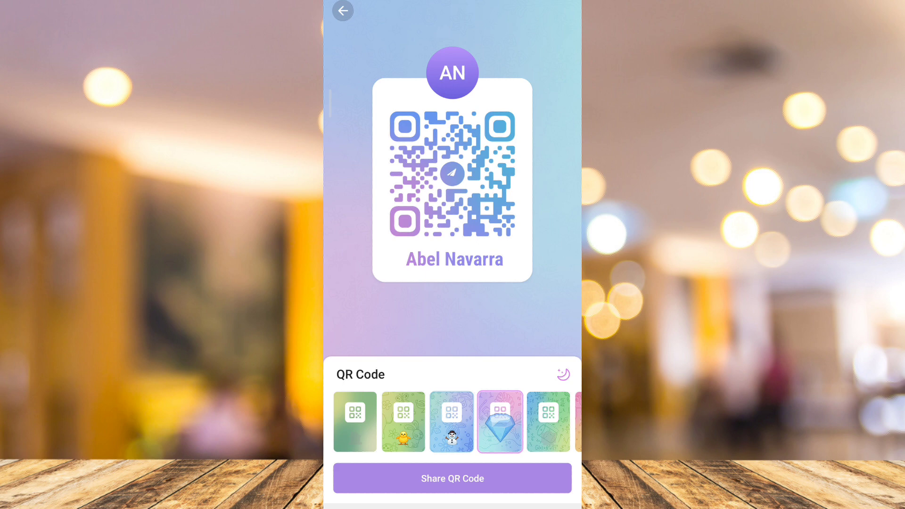
{"action": "left_click", "coordinate": [548, 422]}
{"action": "left_click", "coordinate": [447, 421]}
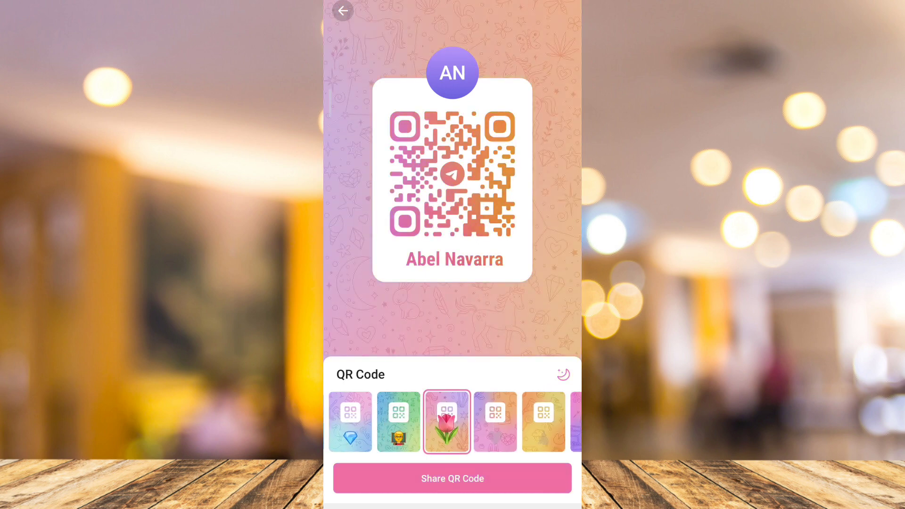
{"action": "left_click", "coordinate": [453, 478]}
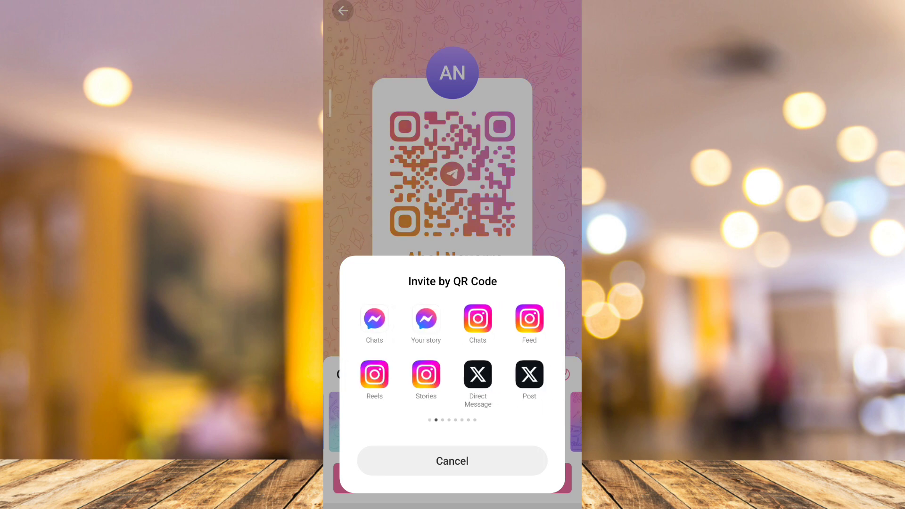
Back out of sharing, the QR code and Settings, then open the second chat with QR photos
{"action": "key", "text": "Escape"}
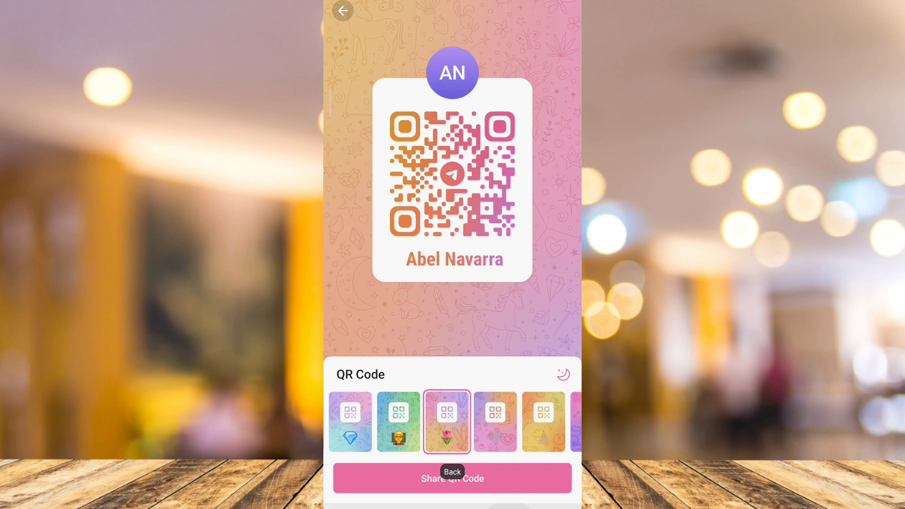
{"action": "key", "text": "Escape"}
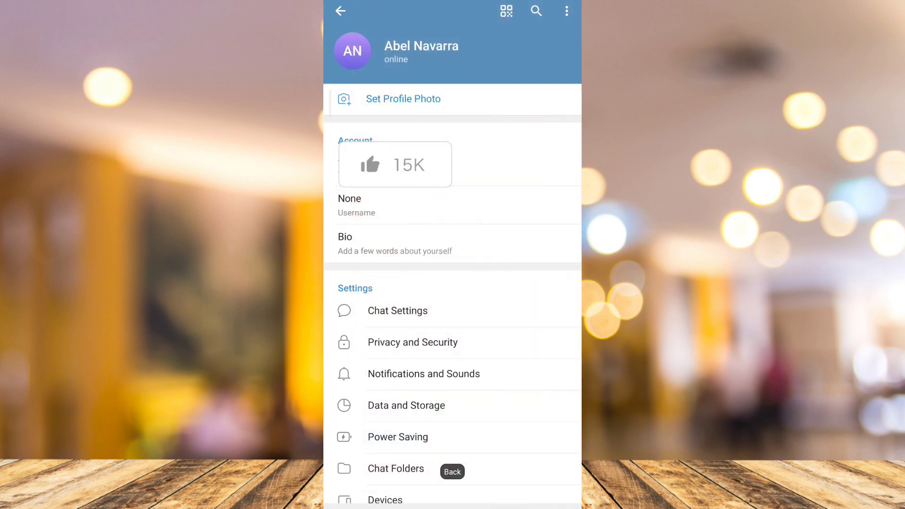
{"action": "key", "text": "Escape"}
{"action": "left_click", "coordinate": [489, 103]}
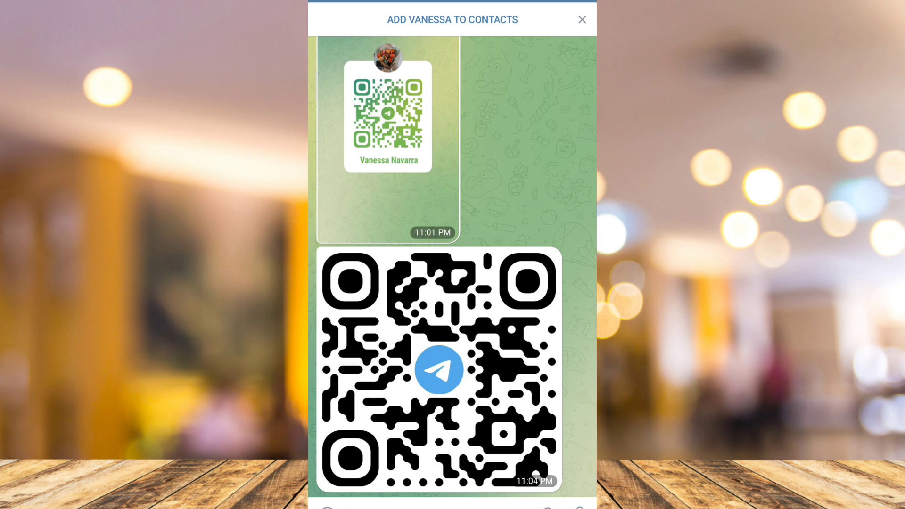
Exit the QR code photos chat back to the chat list
{"action": "key", "text": "Escape"}
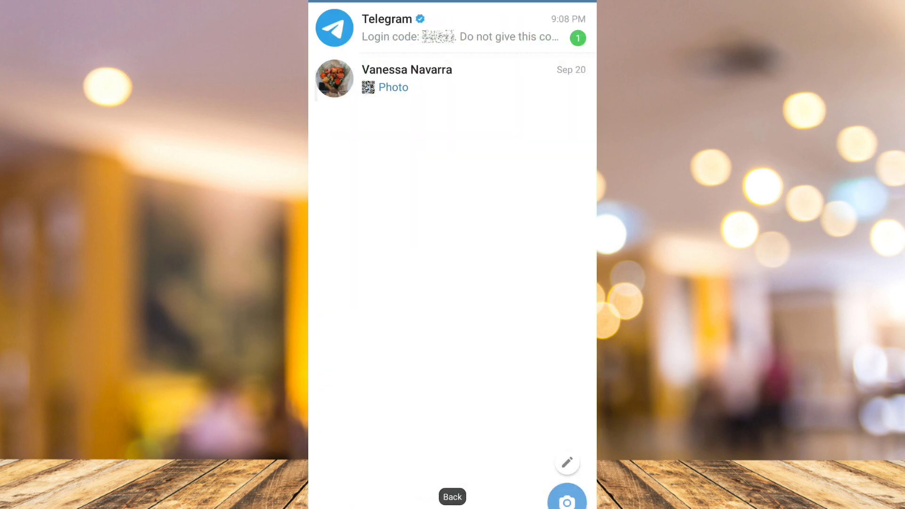